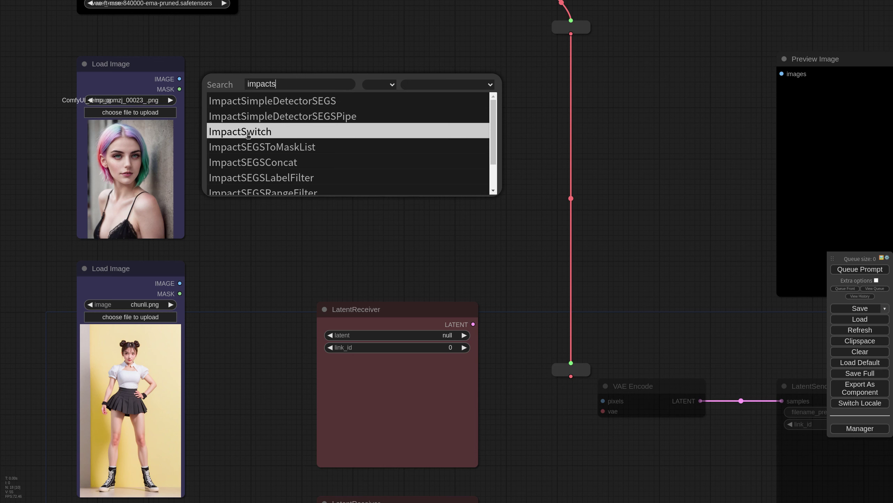
Add an ImpactSwitch node and connect the first two Load Image nodes' IMAGE outputs to its input1 and input2.
click(248, 131)
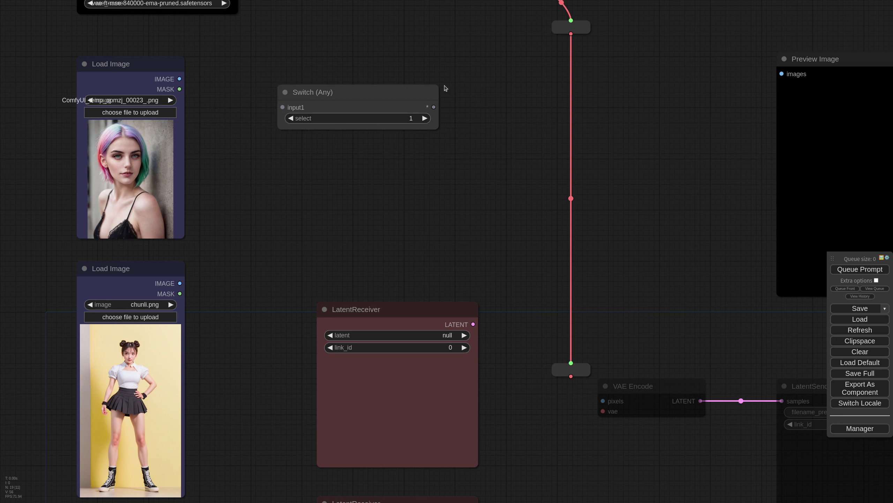
drag(180, 78, 283, 107)
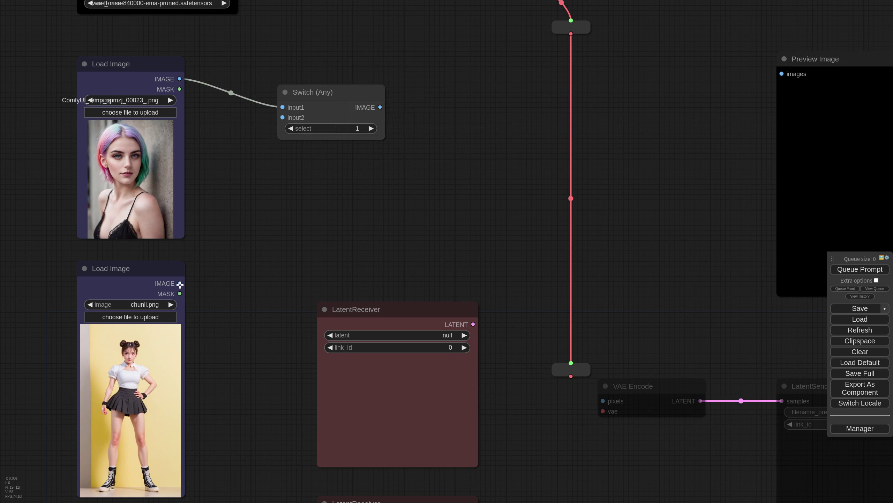
drag(179, 284, 283, 117)
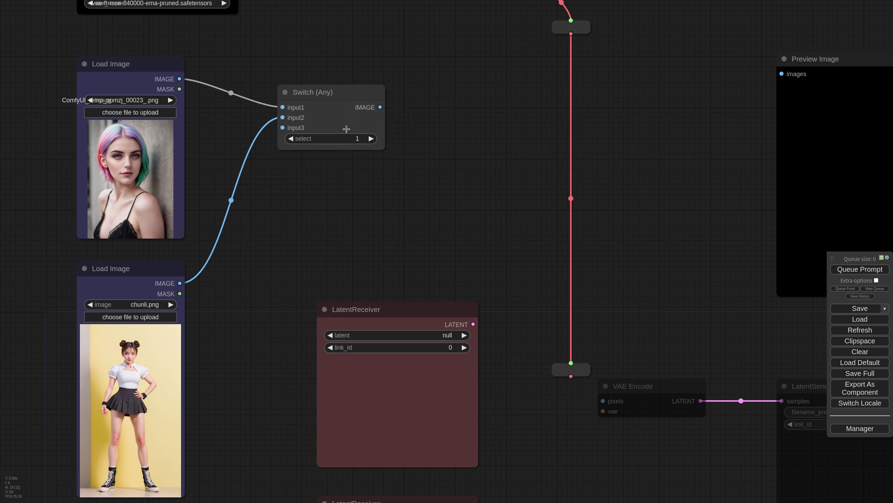
Connect the third Load Image node's IMAGE output to the switch's input3 and step its select value up to 3.
click(367, 140)
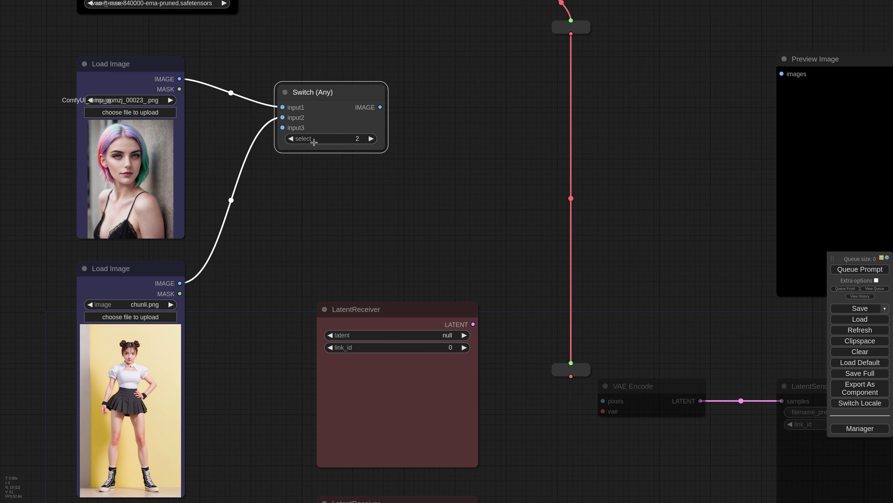
scroll(355, 213, down, 6)
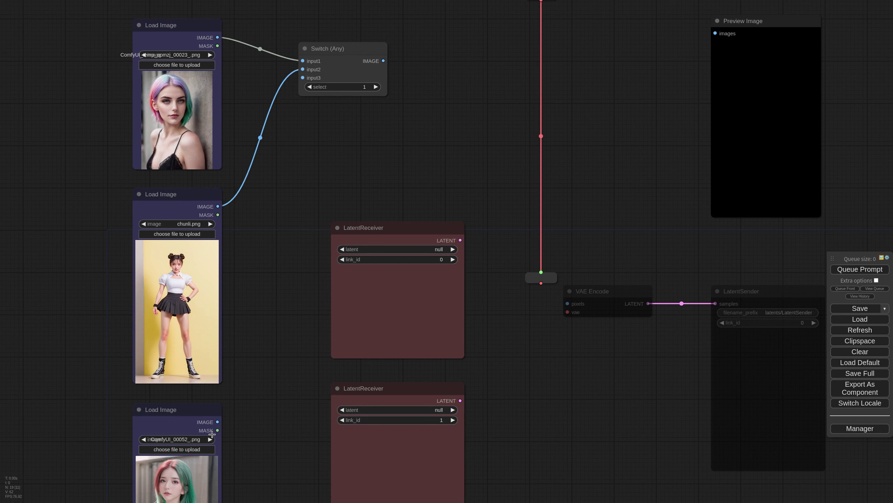
drag(218, 421, 303, 79)
click(375, 95)
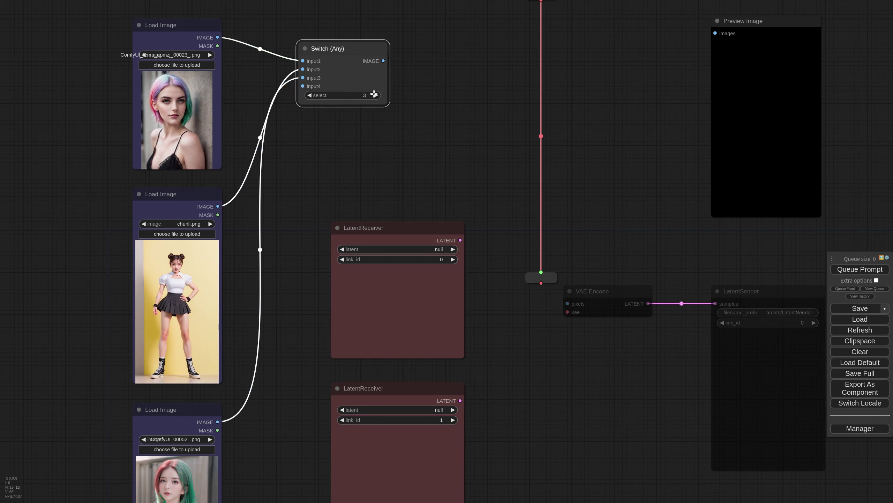
Disconnect the images from the switch and try to connect the first LatentReceiver's LATENT output to input1.
drag(303, 77, 272, 57)
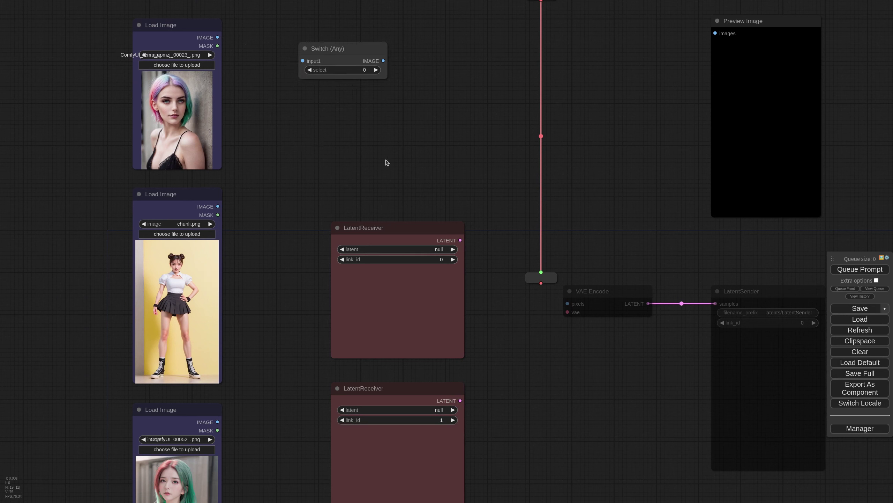
drag(218, 37, 302, 61)
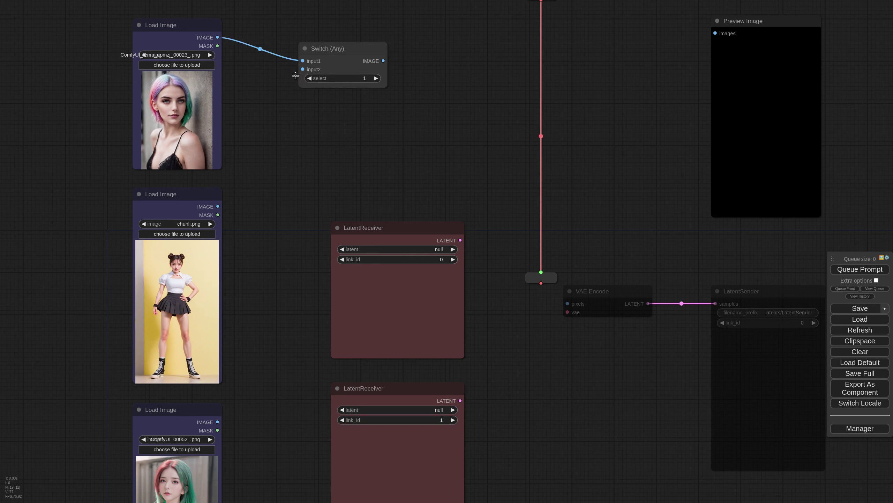
drag(218, 206, 272, 55)
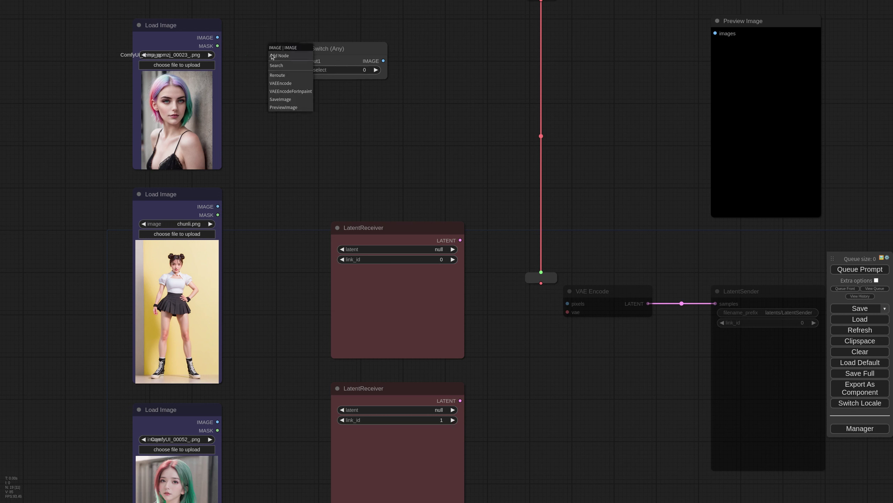
drag(459, 241, 301, 61)
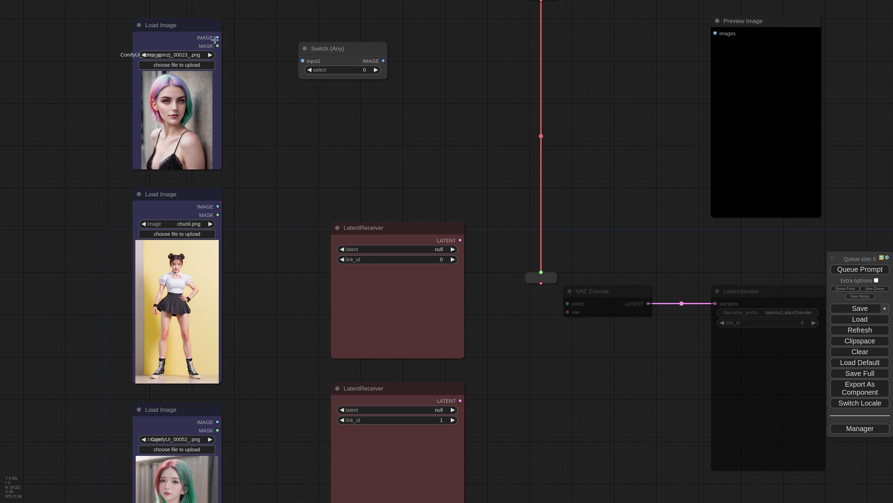
Reconnect the three Load Image nodes' IMAGE outputs to the switch's input1, input2 and input3 in order.
drag(217, 37, 303, 61)
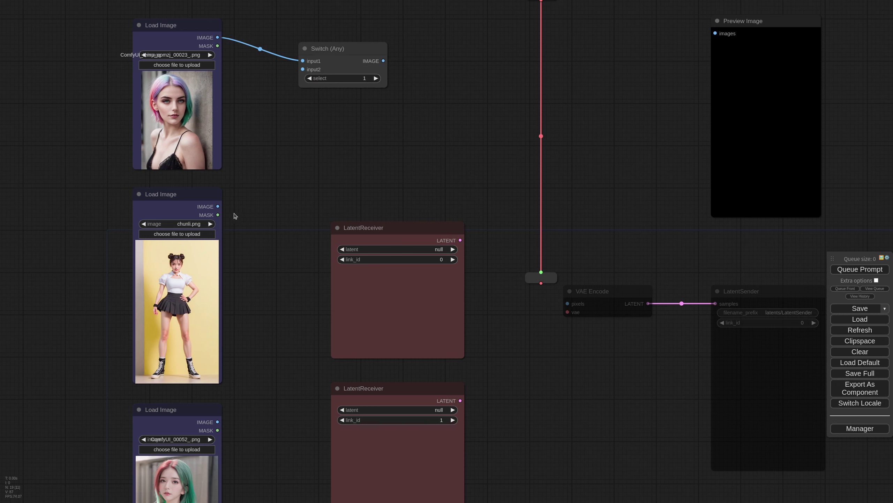
drag(217, 207, 303, 69)
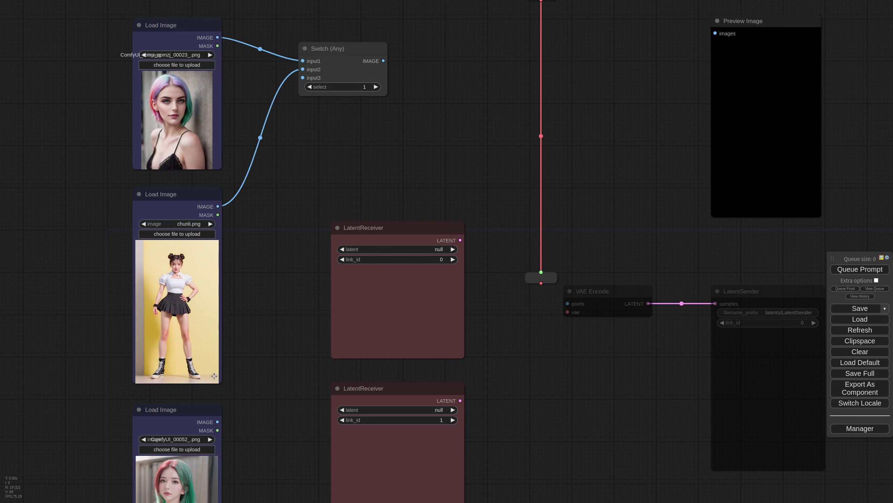
drag(218, 422, 303, 78)
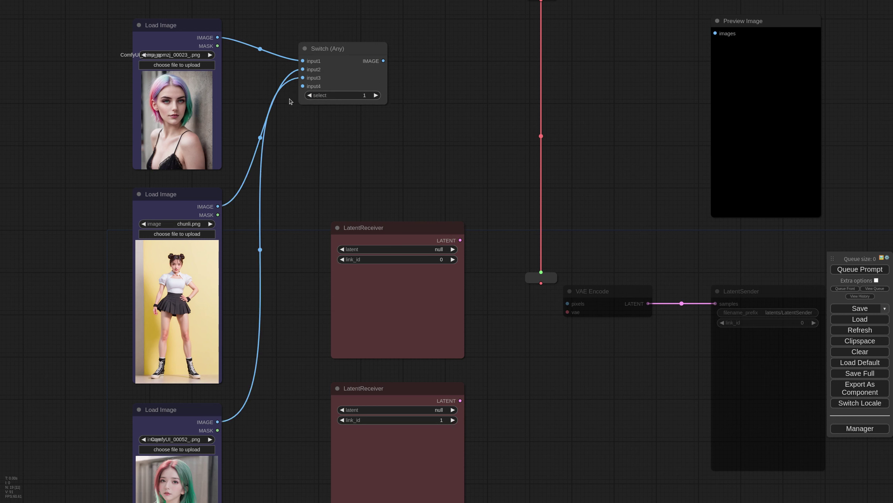
Connect the switch's IMAGE output to the Preview Image node and run the workflow to preview the first image.
drag(372, 66, 707, 34)
click(417, 48)
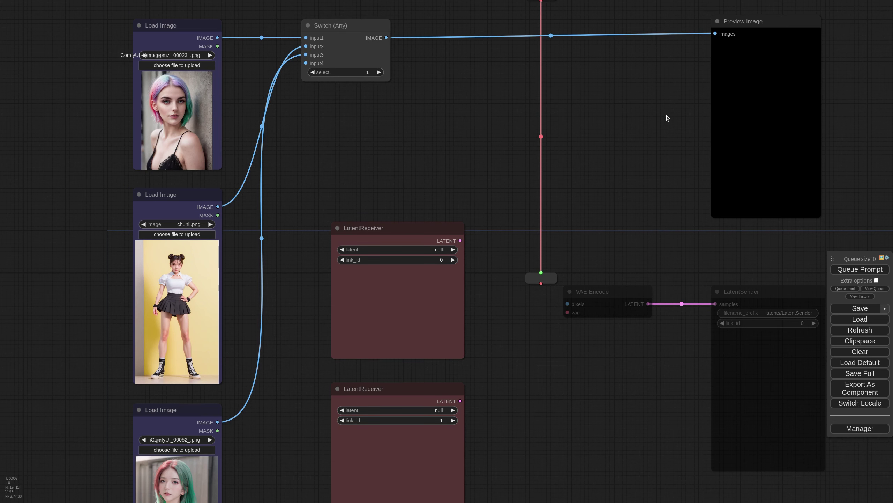
key(ctrl+Return)
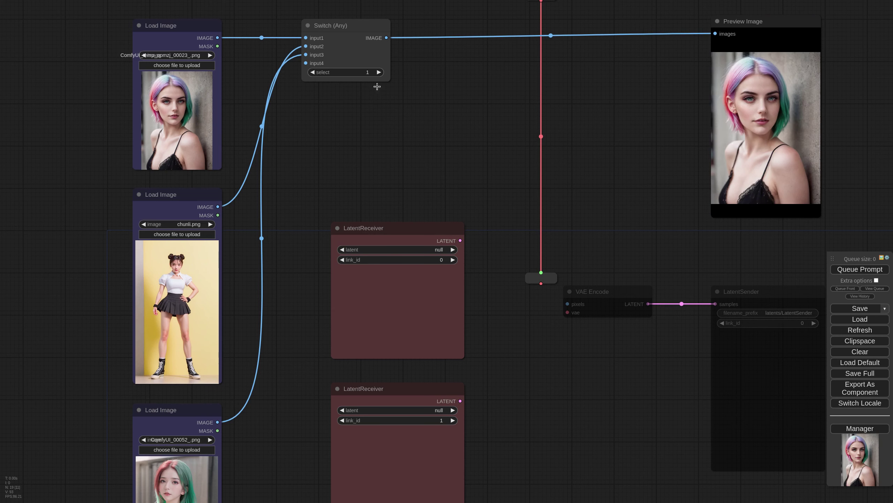
Test the switch by running the workflow with select set to 2, 3, 2 and back to 1.
click(379, 72)
click(470, 114)
key(ctrl+Return)
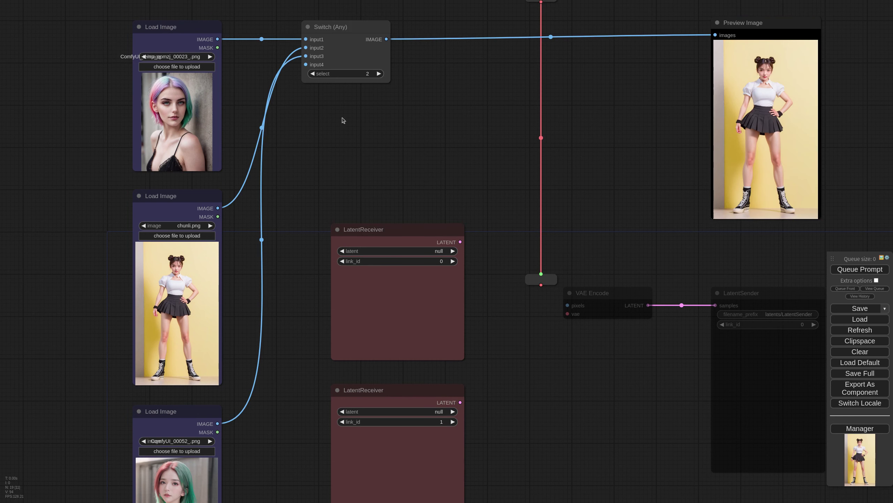
click(379, 73)
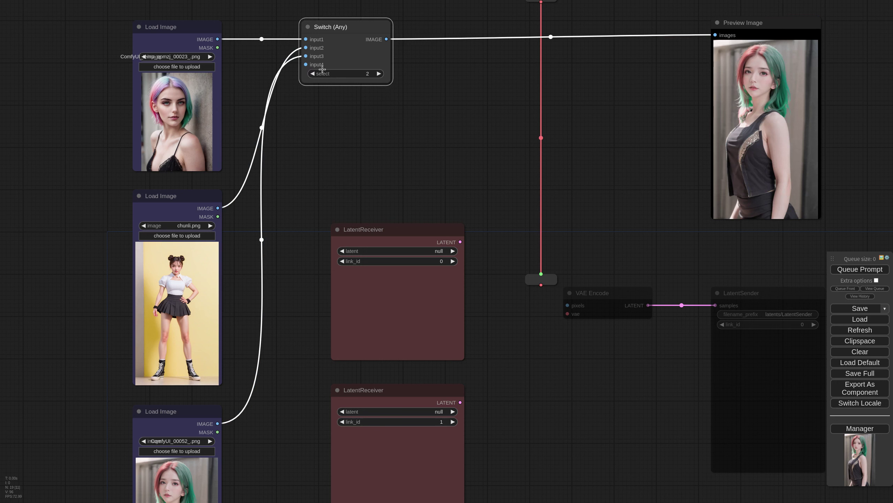
click(312, 73)
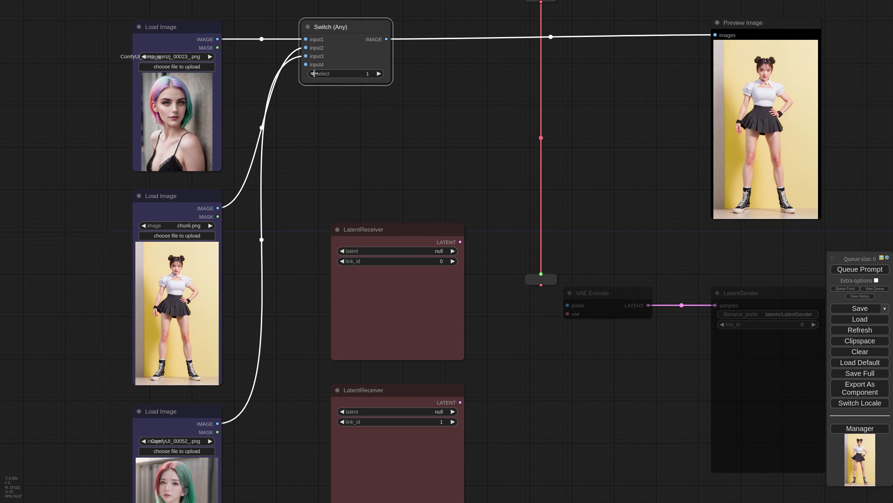
key(ctrl+Return)
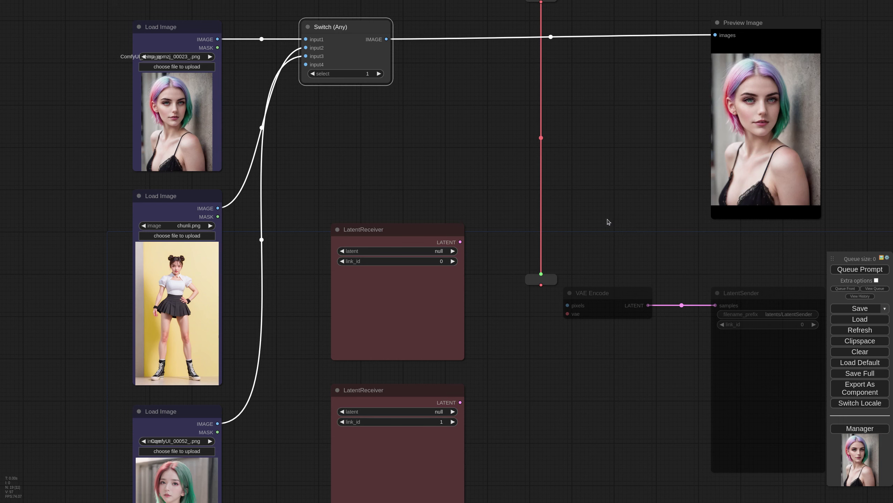
Unmute the VAE Encode and LatentSender nodes, feeding the switch's IMAGE output and the rerouted VAE into VAE Encode.
drag(609, 222, 586, 213)
scroll(573, 198, down, 4)
scroll(391, 89, up, 2)
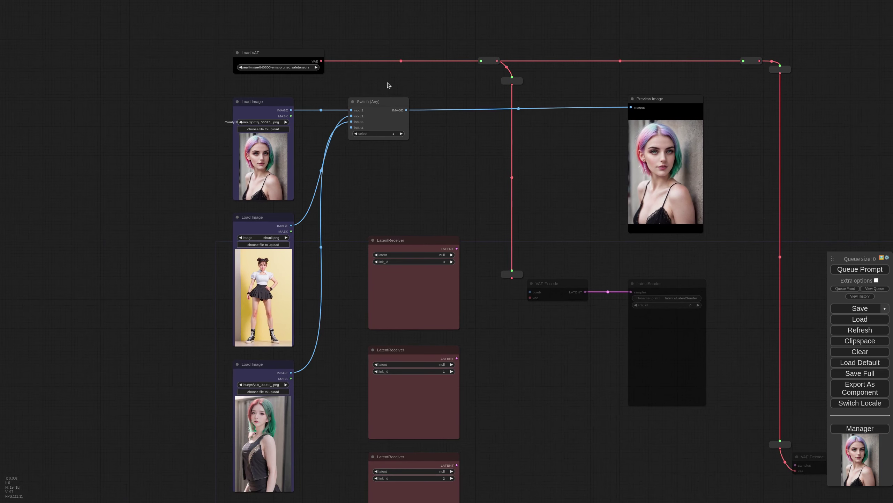
scroll(345, 74, up, 1)
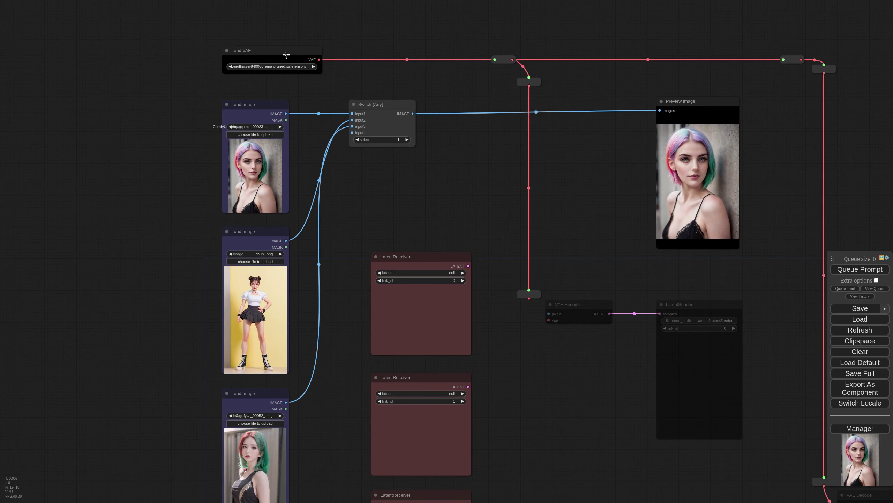
click(582, 313)
drag(412, 114, 580, 320)
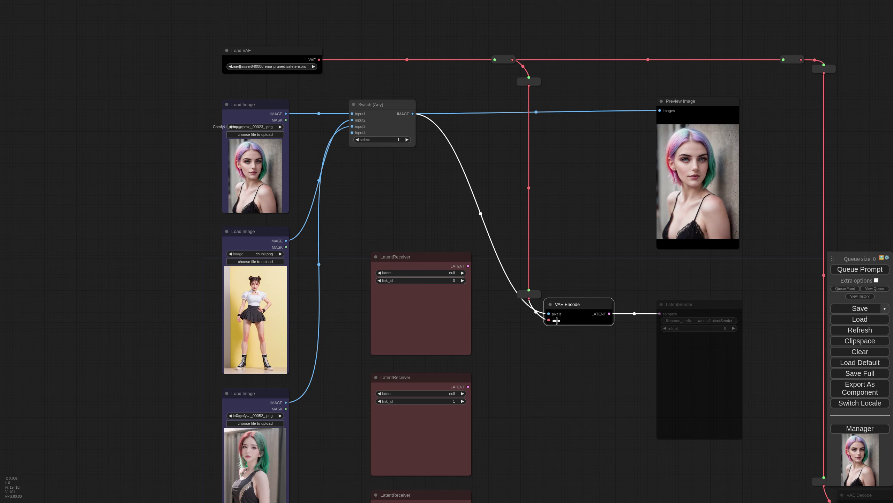
click(671, 357)
key(ctrl+m)
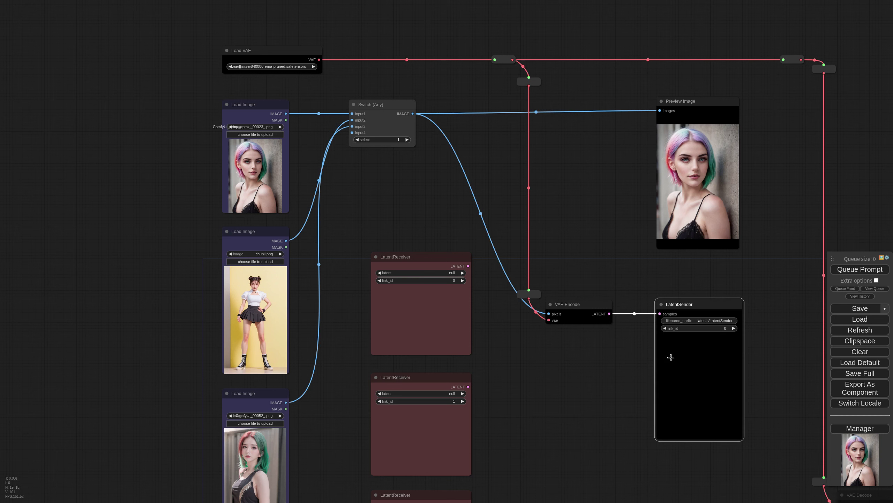
Run the workflow to send the first image's latent to the LatentReceiver with link_id 0.
drag(574, 427, 561, 299)
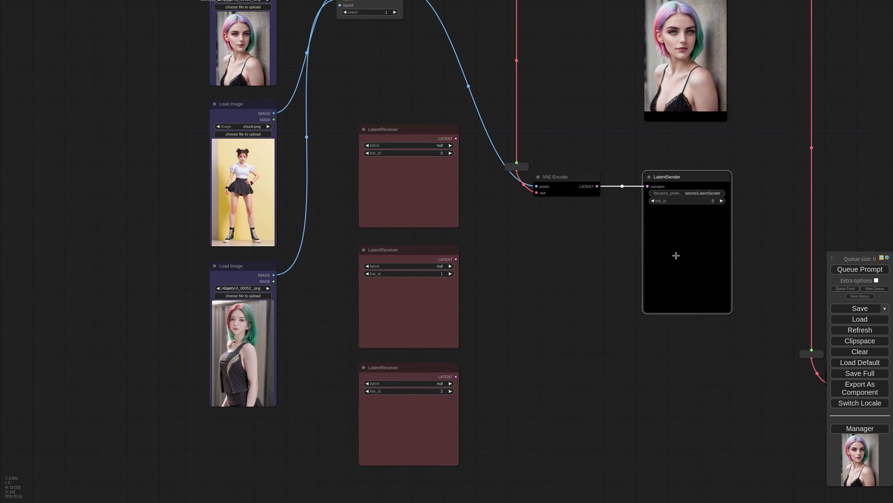
click(449, 196)
click(439, 268)
click(426, 444)
click(659, 276)
click(607, 306)
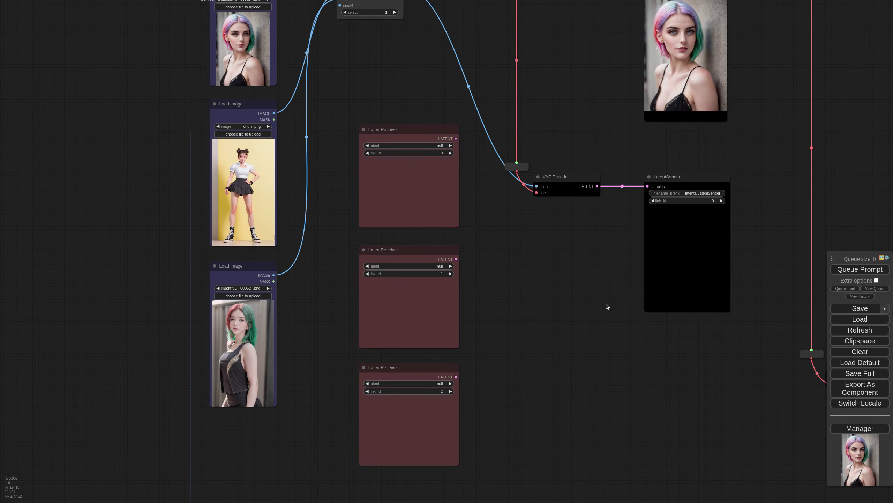
key(ctrl+Return)
scroll(538, 258, up, 3)
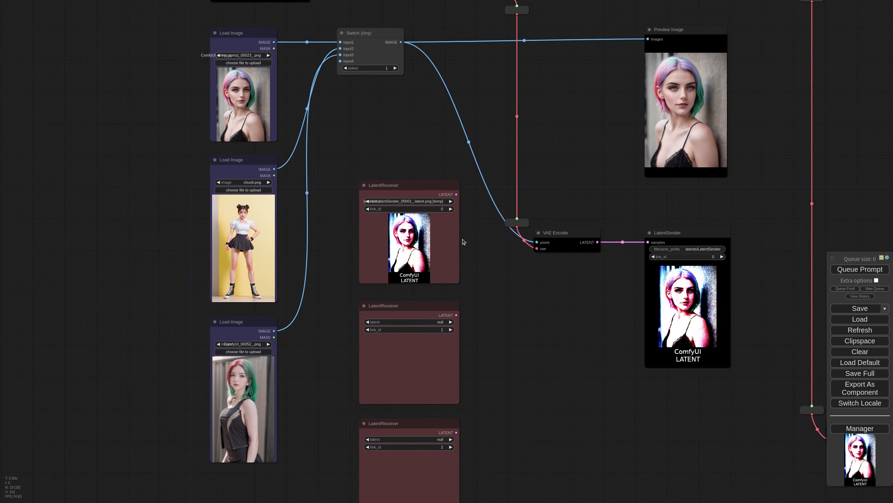
Set the switch's select to 2 and the LatentSender's link_id to 1, and run the workflow.
click(394, 68)
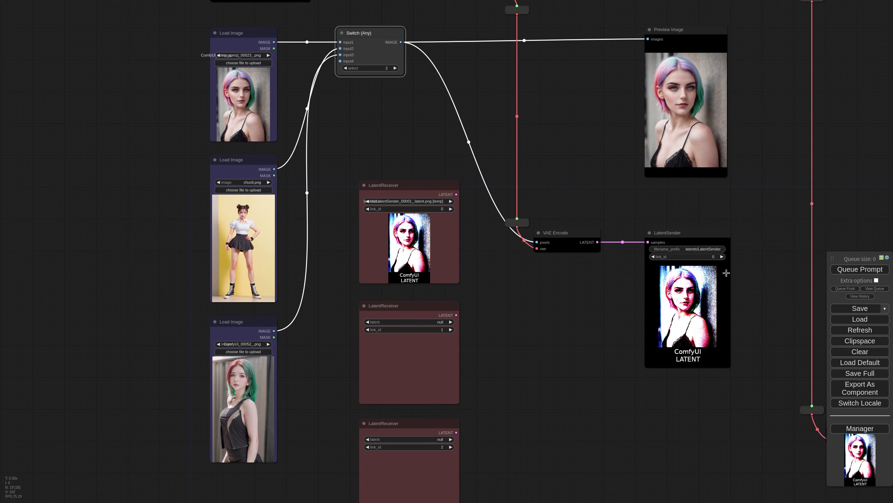
click(723, 256)
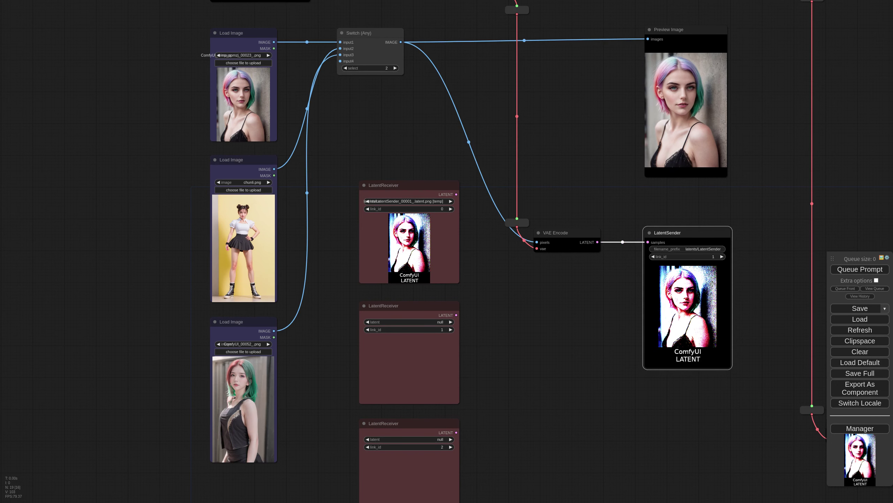
click(428, 362)
click(537, 362)
key(ctrl+Return)
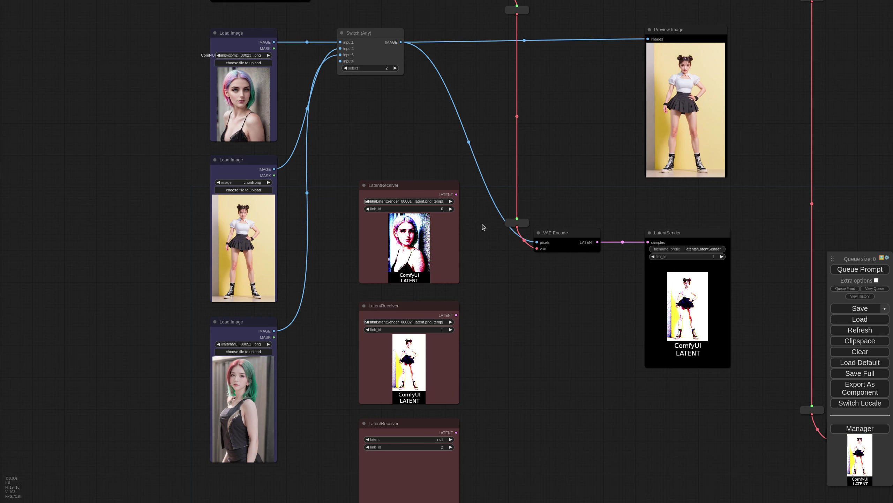
Set the switch's select to 3 and the LatentSender's link_id to 2, and run the workflow.
click(395, 67)
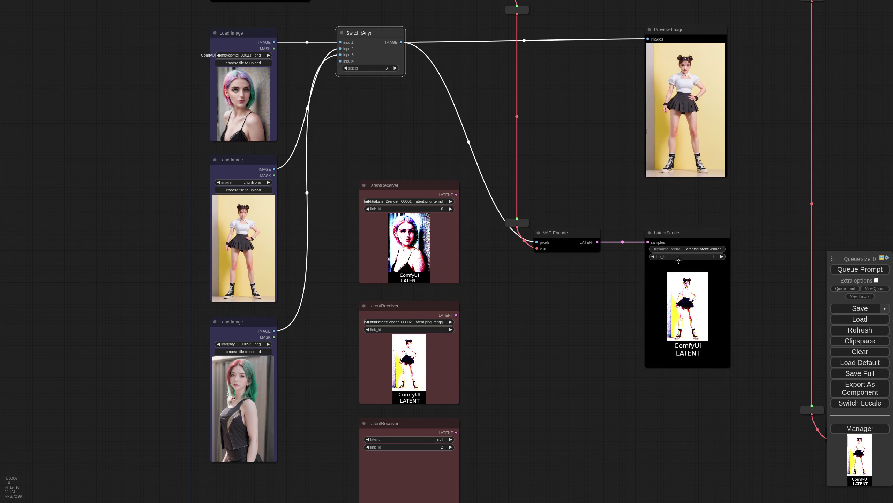
click(722, 256)
drag(551, 421, 552, 341)
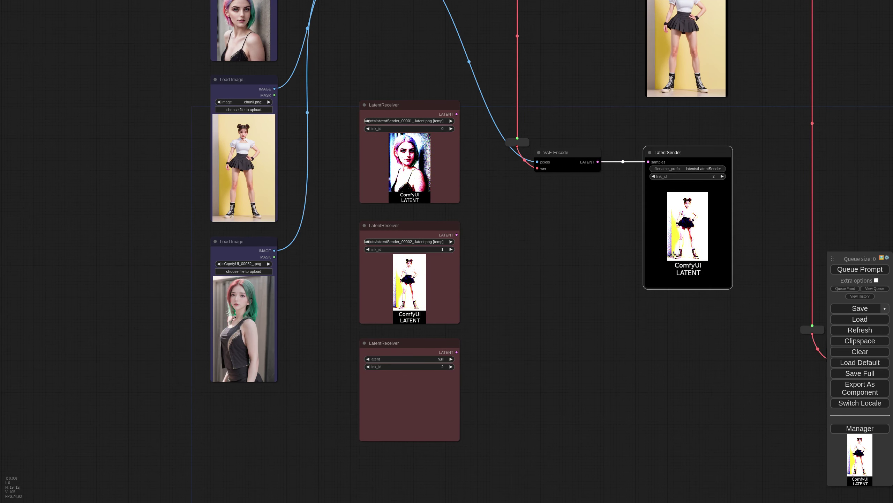
click(438, 405)
click(549, 379)
key(ctrl+Return)
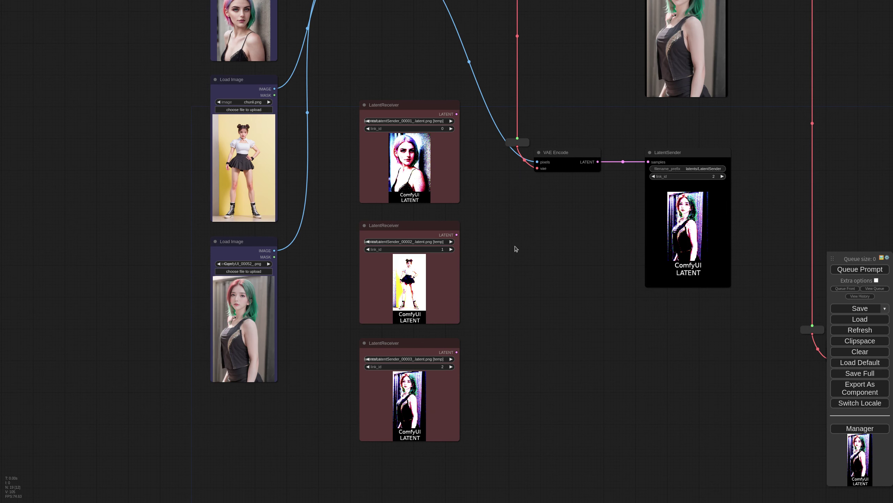
Add an ImpactSwitch node and connect the LATENT outputs of the three LatentReceivers to its input1, input2 and input3.
double_click(524, 236)
text(impact)
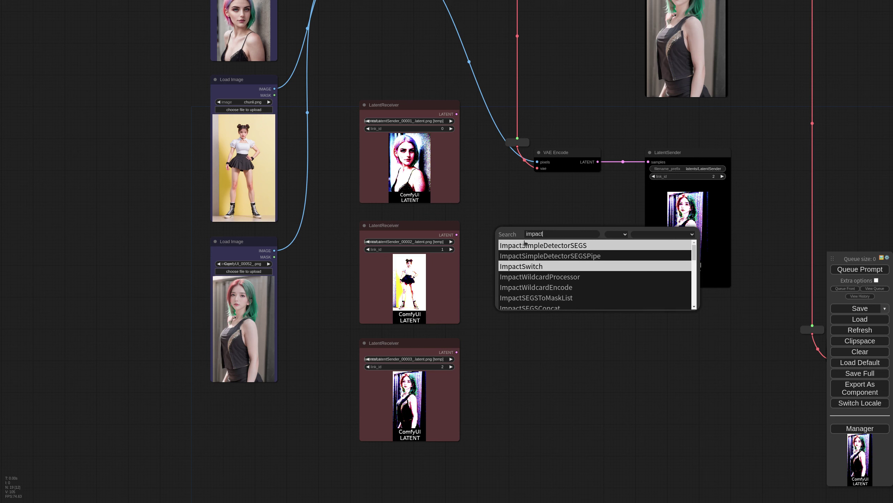
click(580, 269)
drag(457, 115, 523, 237)
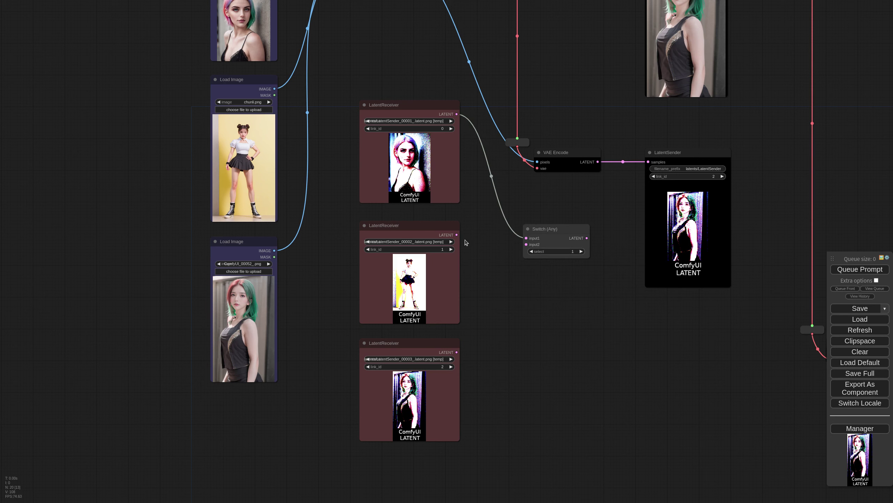
drag(457, 235, 526, 244)
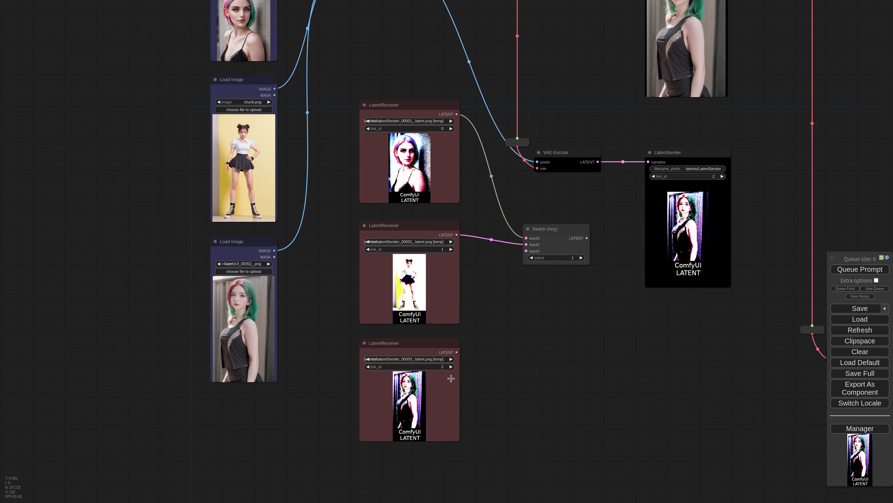
drag(457, 350, 527, 251)
Connect the new switch's LATENT output to VAE Decode's samples, and unmute the VAE Decode node and its Preview Image node.
drag(612, 364, 539, 343)
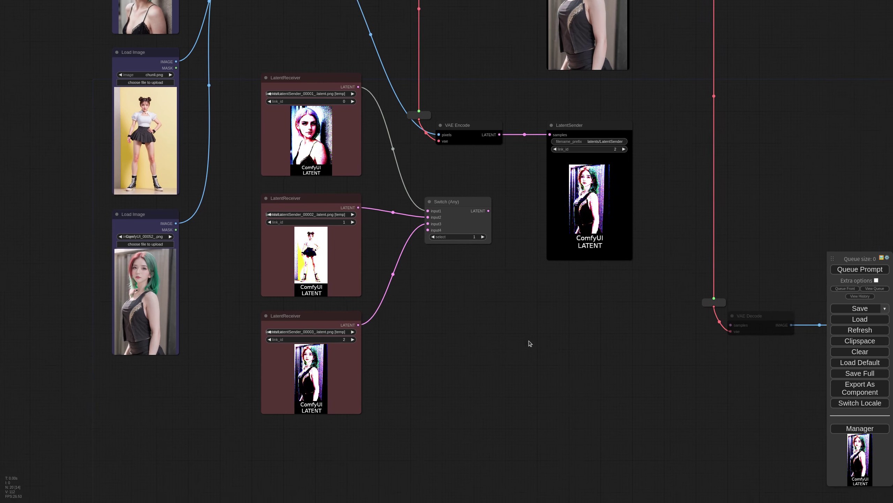
drag(448, 214, 705, 316)
click(544, 321)
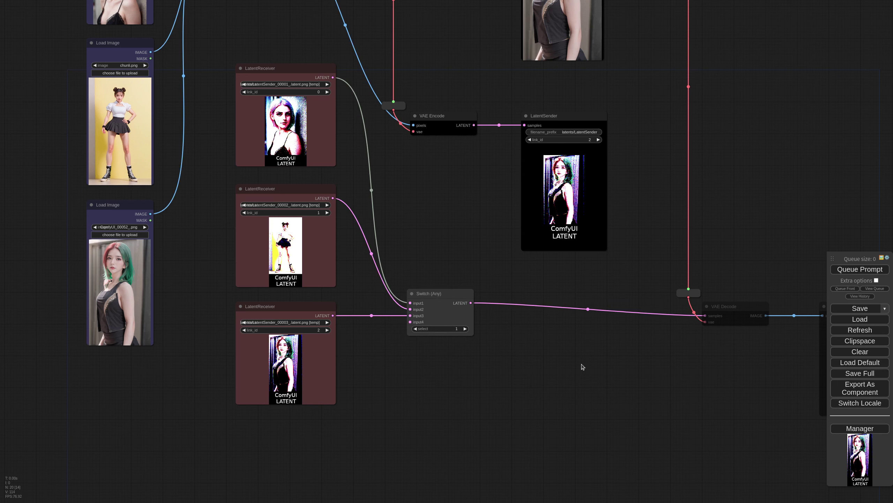
click(721, 318)
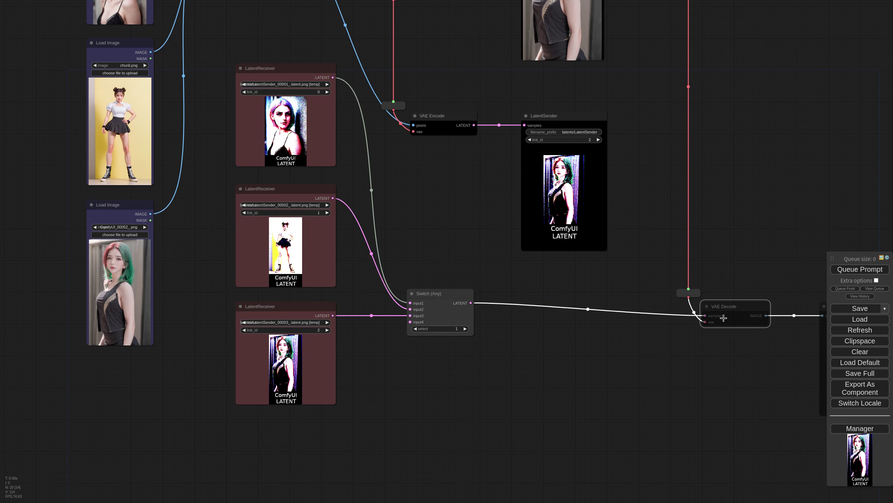
key(ctrl+m)
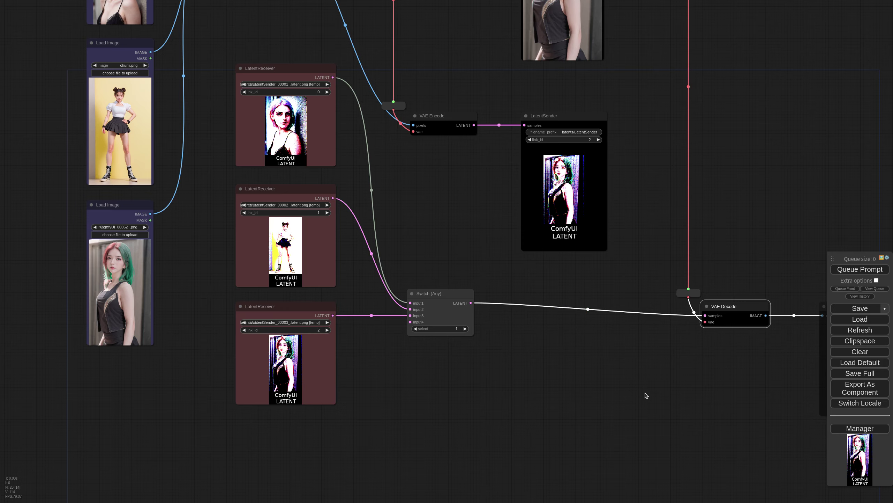
scroll(646, 395, down, 4)
click(681, 333)
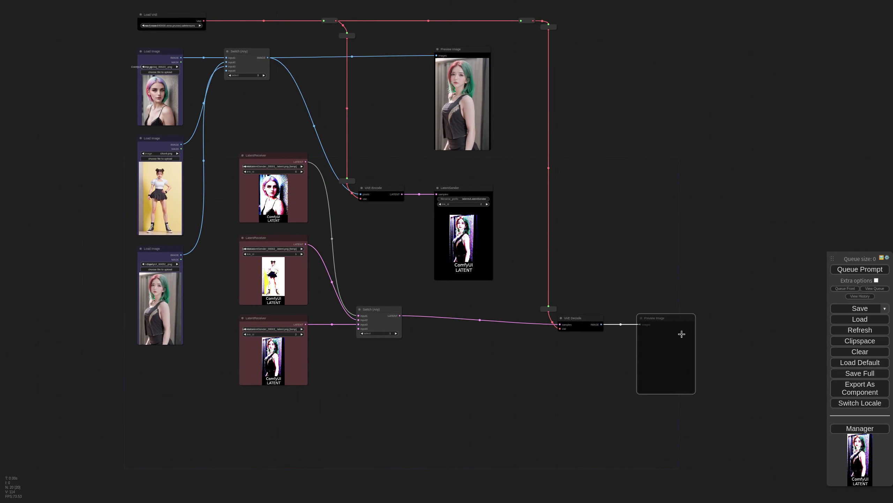
key(ctrl+m)
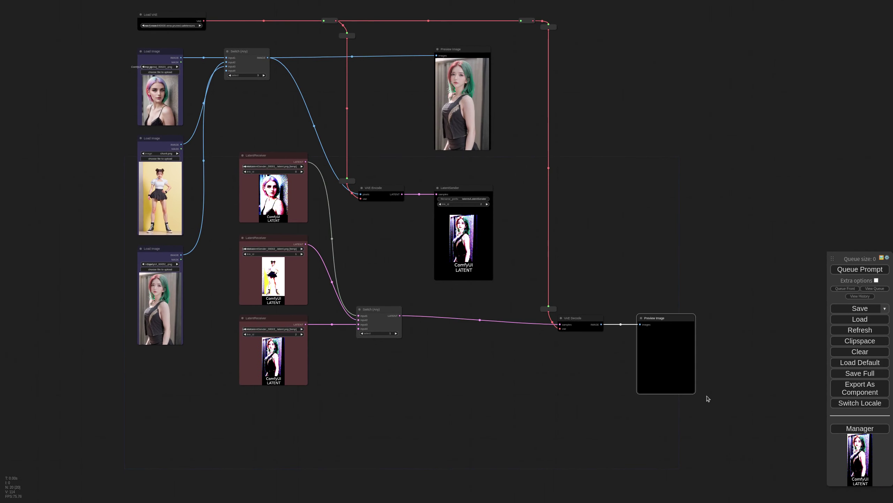
Move the decoded Preview Image node up and enlarge it.
drag(667, 352, 662, 285)
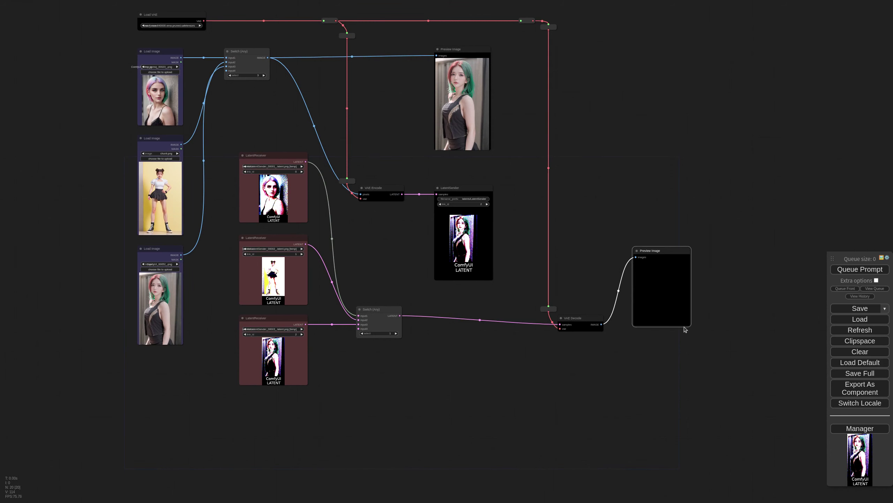
drag(690, 324, 753, 425)
click(460, 383)
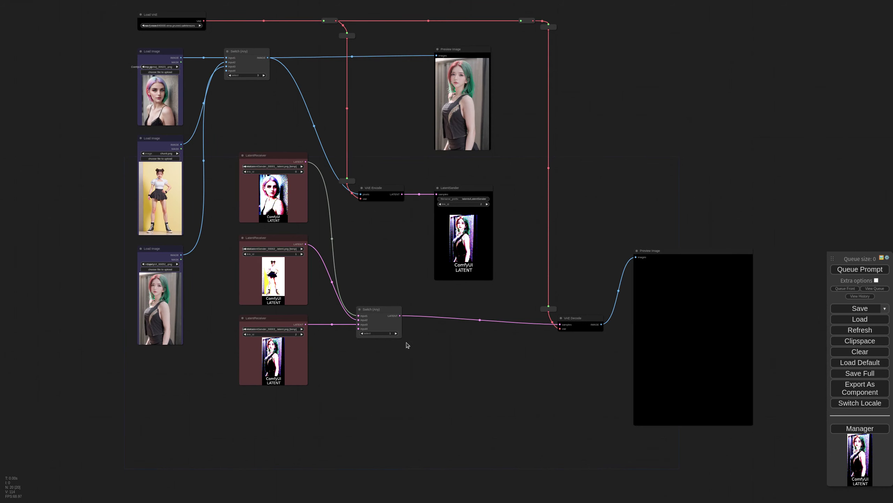
Run the workflow with the latent switch's select at 1, 2 and 3 in turn.
scroll(423, 390, up, 3)
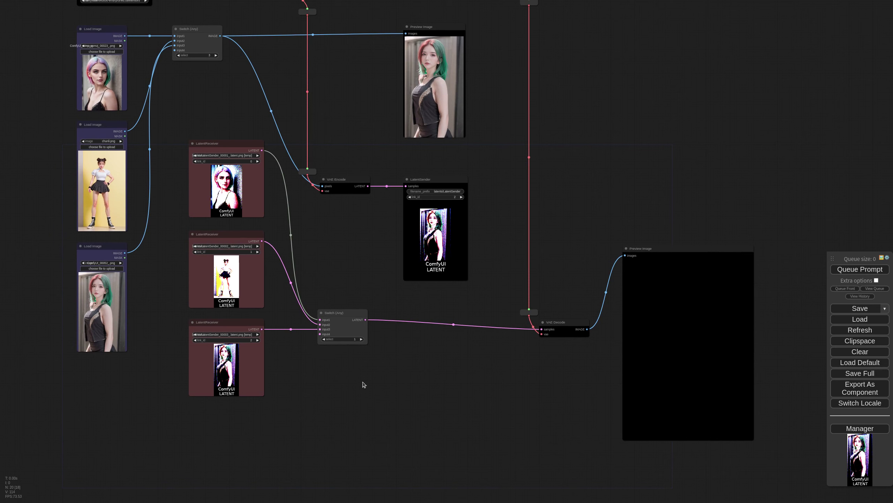
key(ctrl+Return)
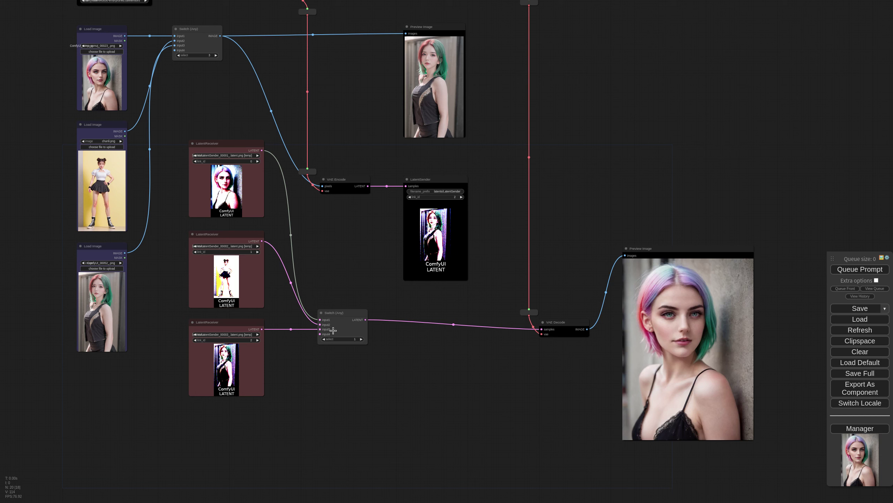
click(361, 339)
key(ctrl+Return)
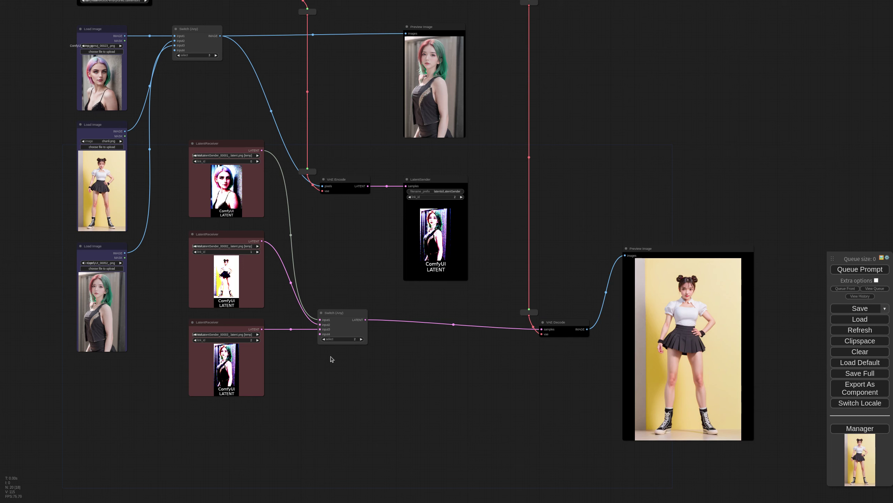
click(361, 339)
key(ctrl+Return)
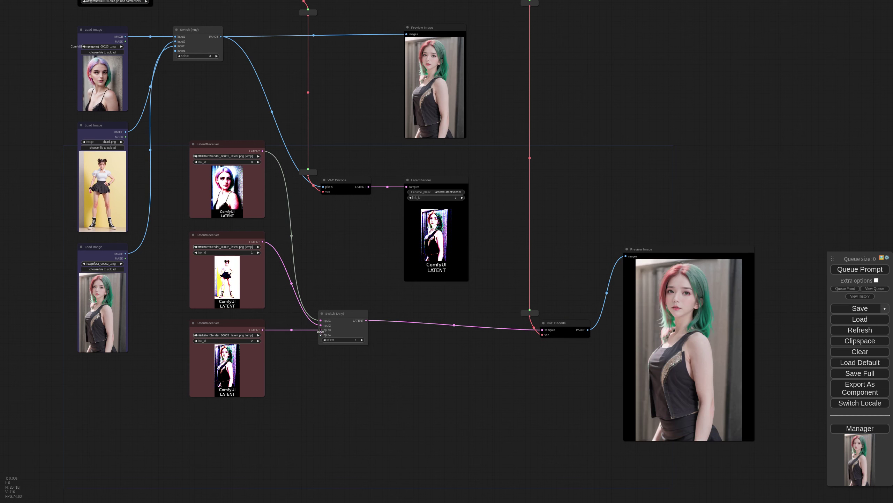
Disconnect the second LatentReceiver from the latent switch, set select to 1, and run the workflow.
drag(320, 326, 274, 318)
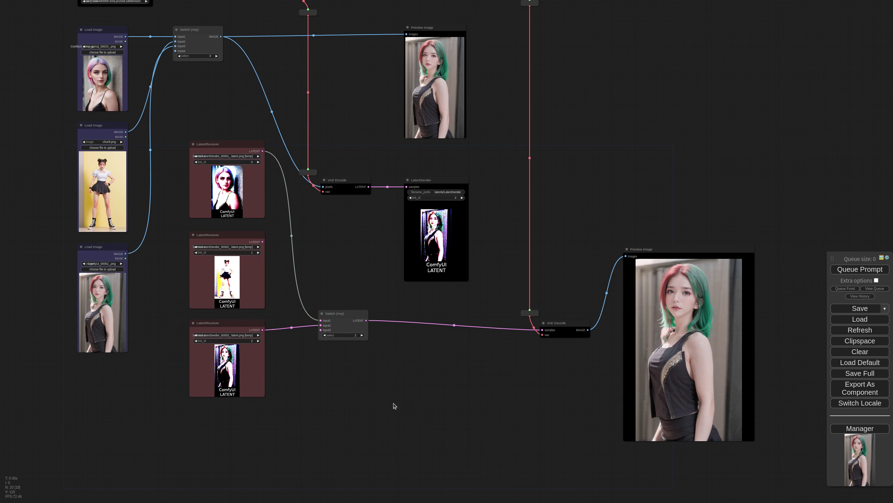
click(325, 334)
key(ctrl+Return)
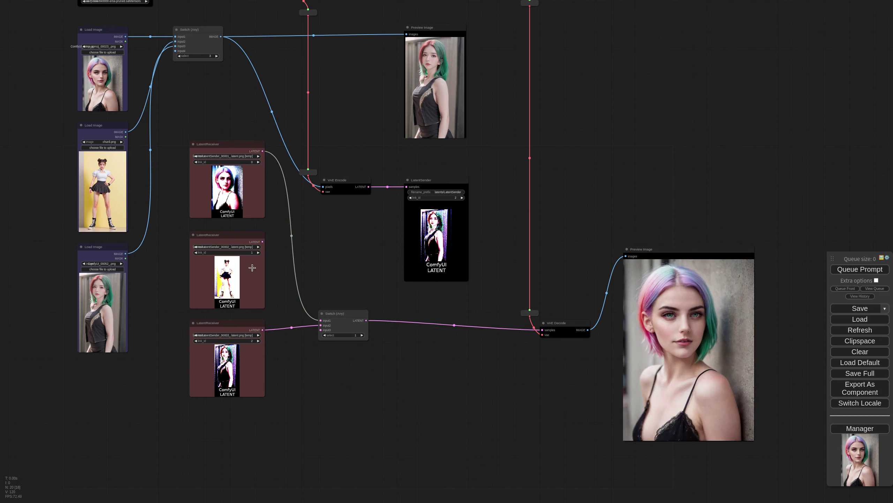
Make the second LatentReceiver the latent switch's only connection, on input1, and run the workflow.
drag(263, 242, 321, 320)
key(ctrl+Return)
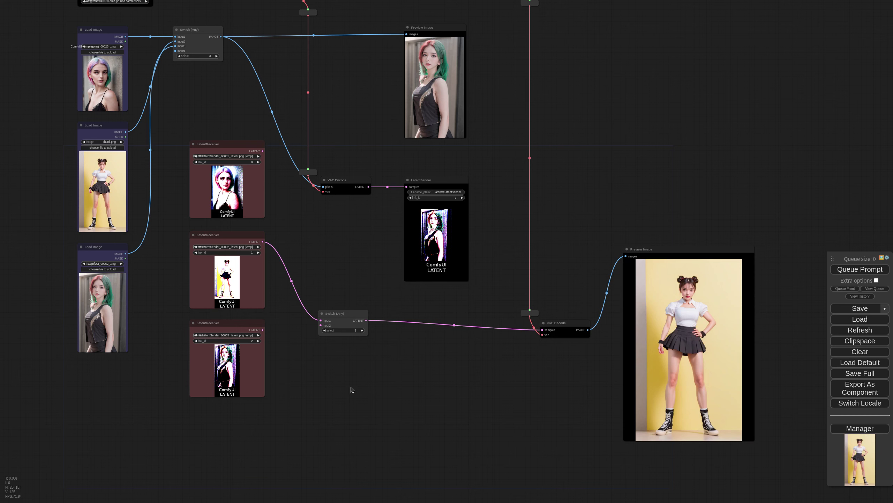
scroll(464, 399, down, 3)
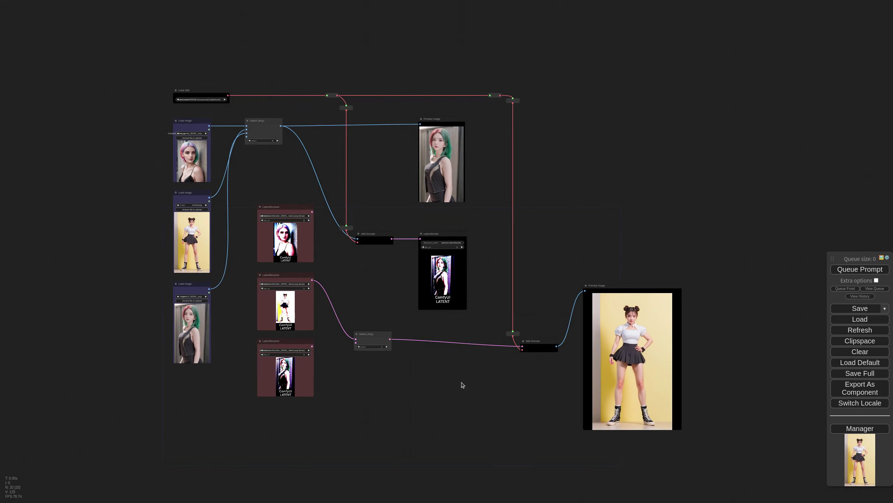